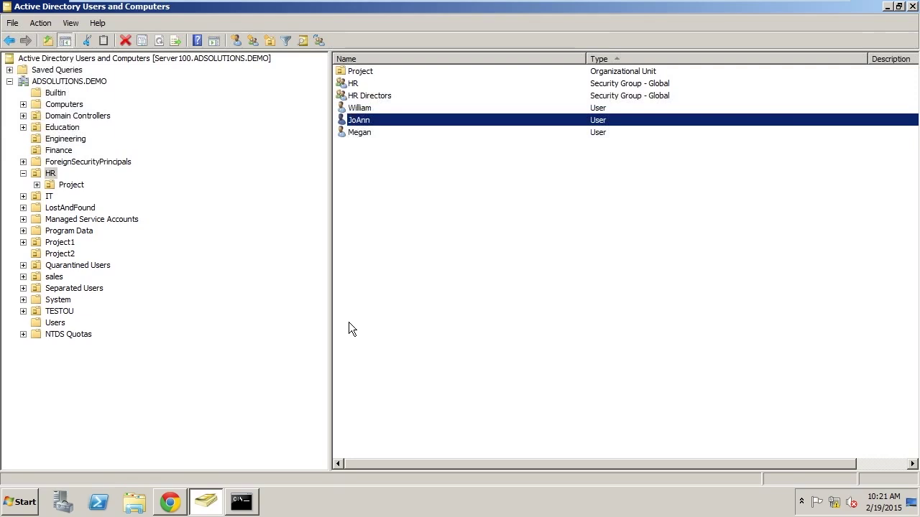
Step: In the HR OU, change the first user's Department from 'Human Resources' to 'HR'
left_click(49, 172)
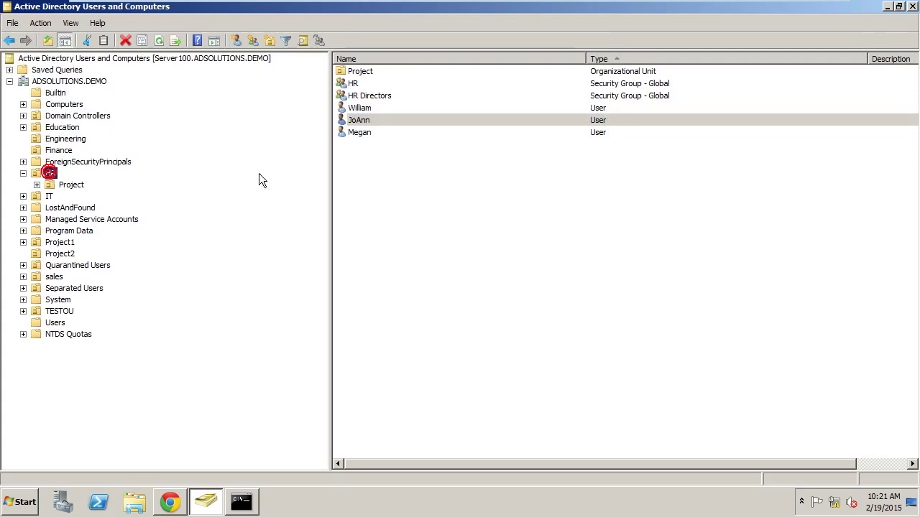
double_click(362, 107)
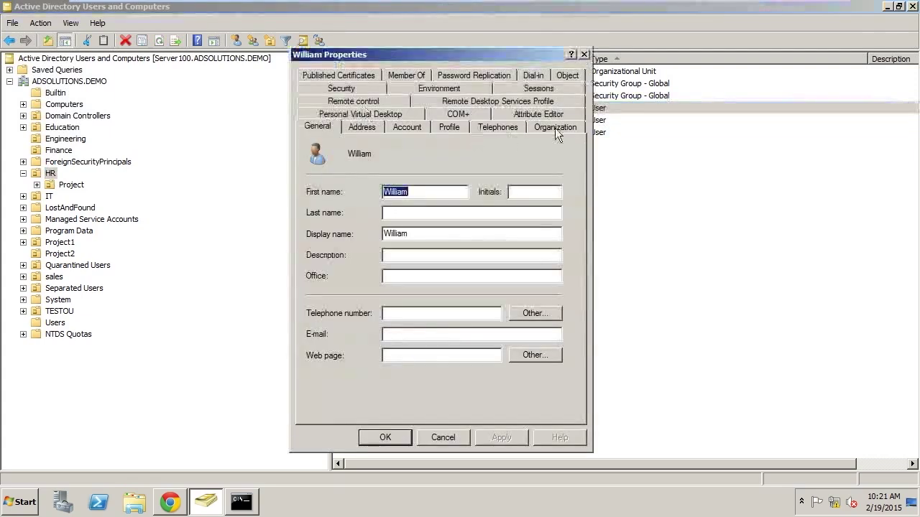
left_click(555, 128)
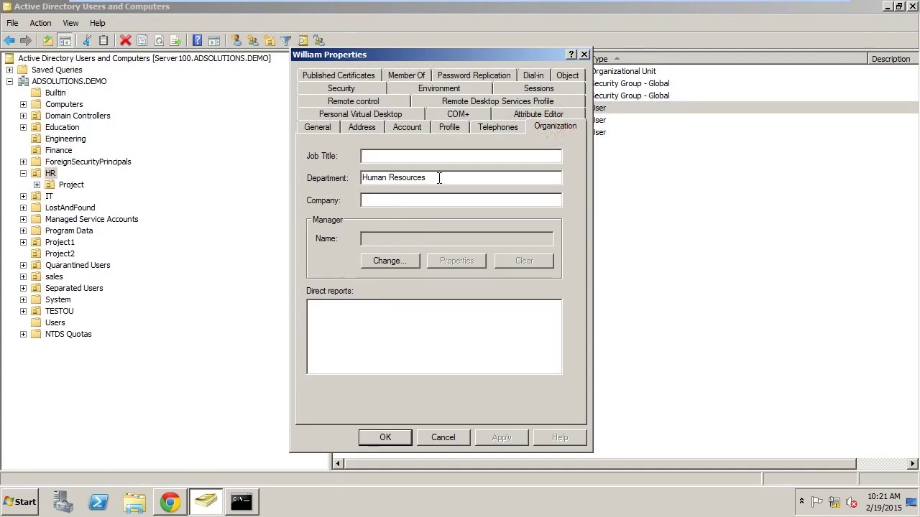
left_click_drag(439, 179, 334, 173)
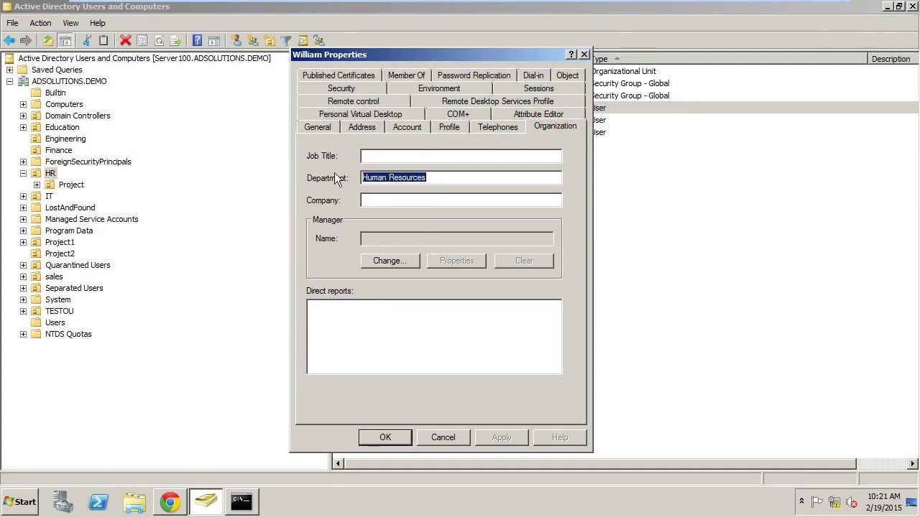
type("HR")
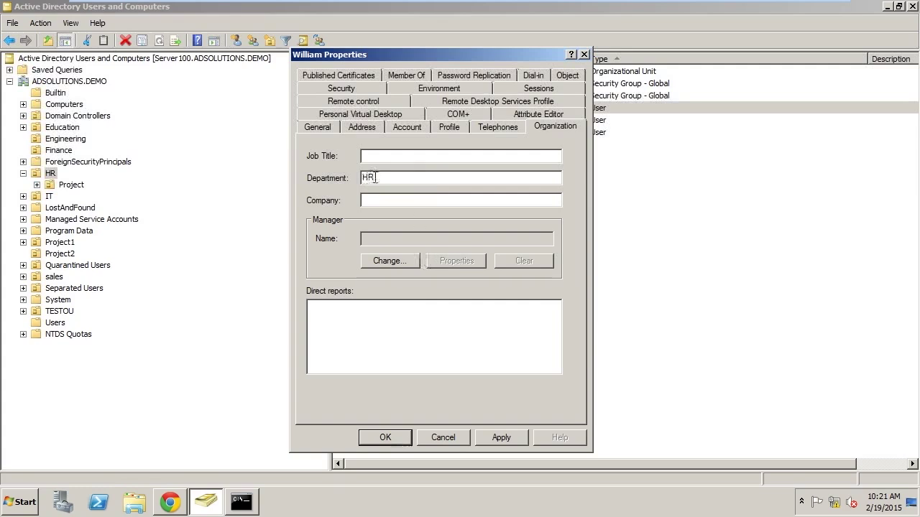
left_click(385, 437)
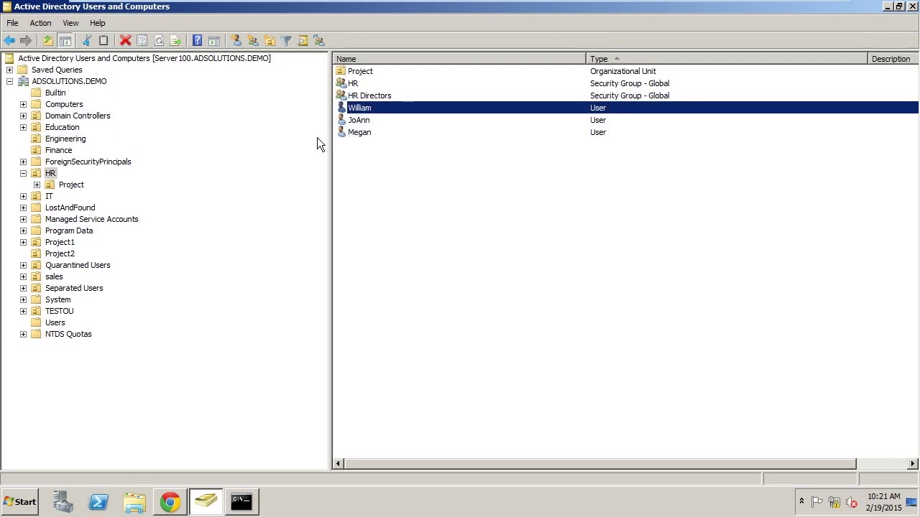
Step: Set the second HR user's Department to 'HR' as well
double_click(363, 120)
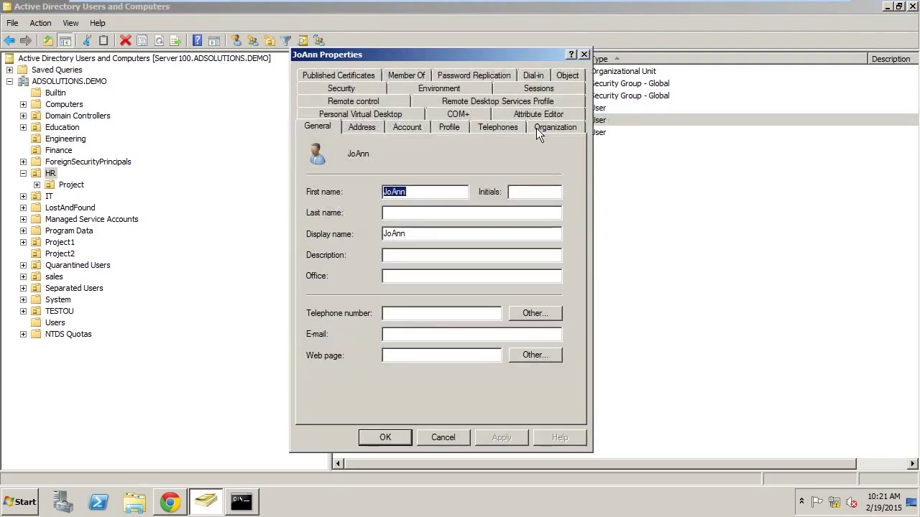
left_click(553, 127)
left_click_drag(434, 177, 317, 163)
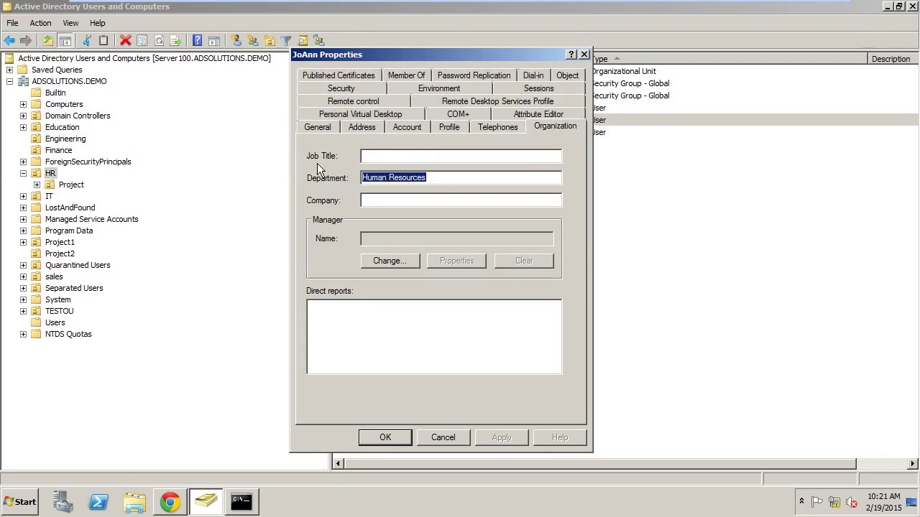
type("HR")
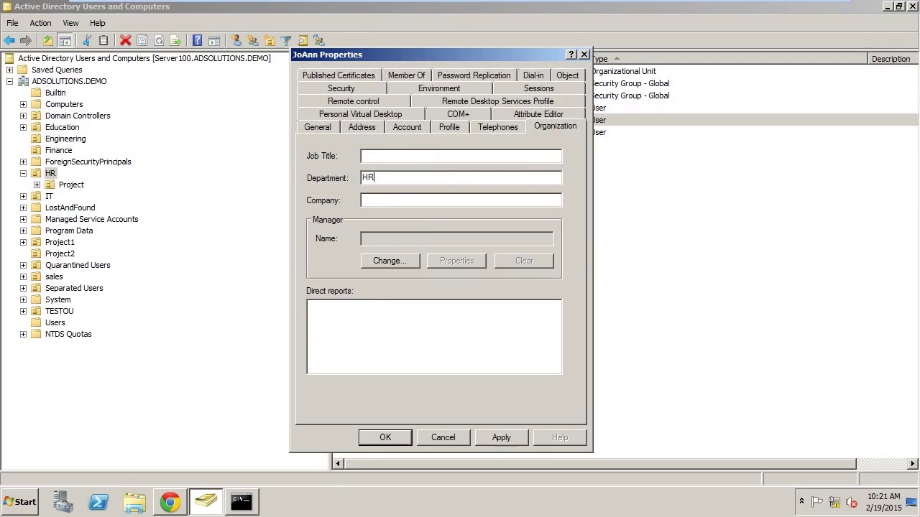
left_click(386, 437)
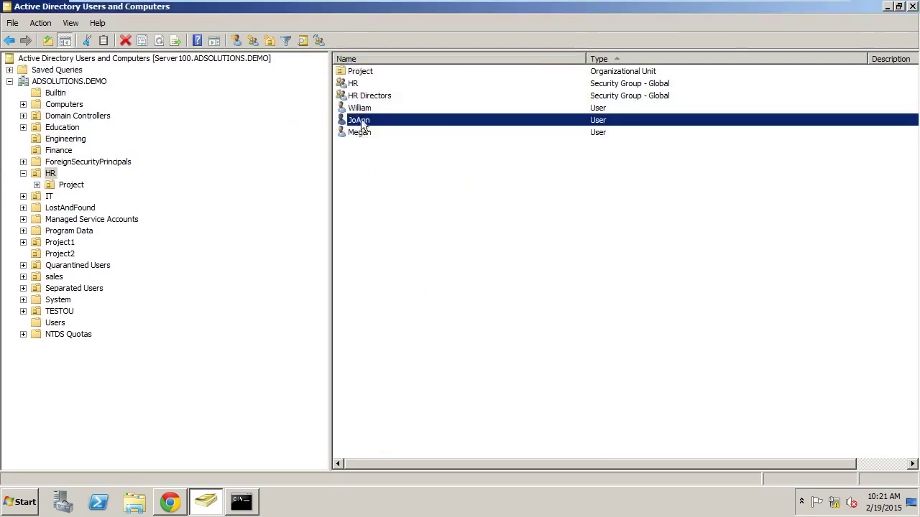
Step: Move the second HR user into the Finance OU, accepting the move warning
left_click_drag(363, 124, 65, 154)
left_click(97, 159)
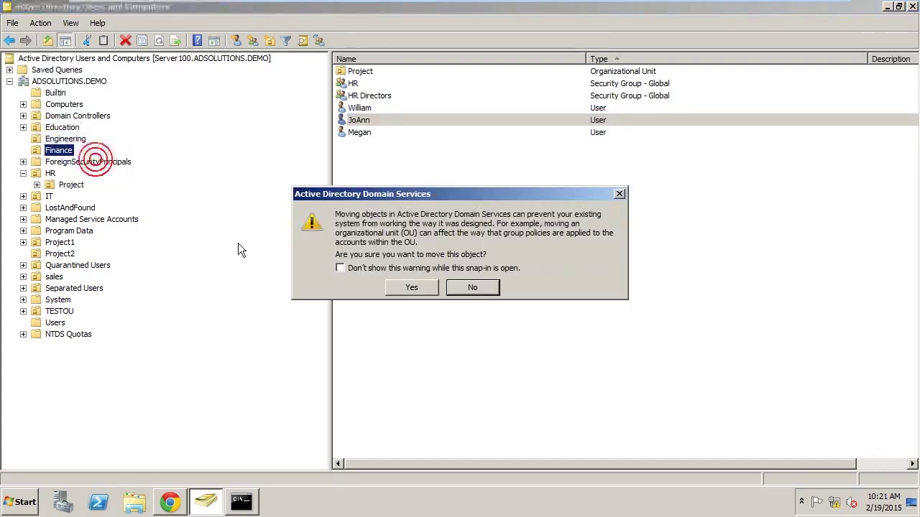
left_click(411, 287)
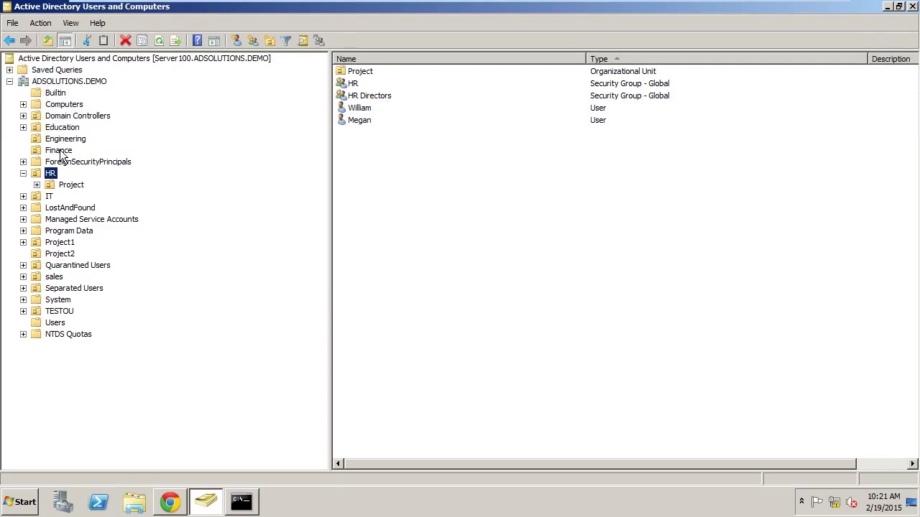
Step: Delete the last remaining user in the HR OU
left_click(367, 122)
right_click(363, 121)
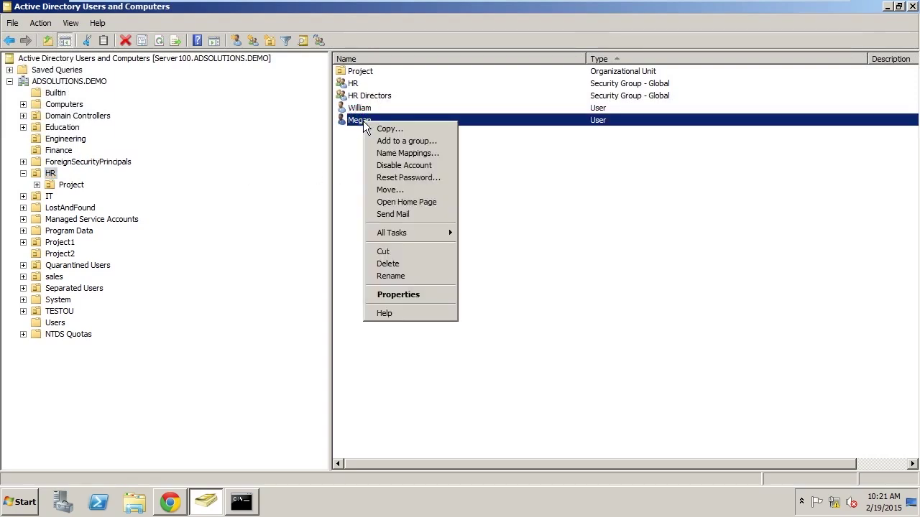
left_click(404, 266)
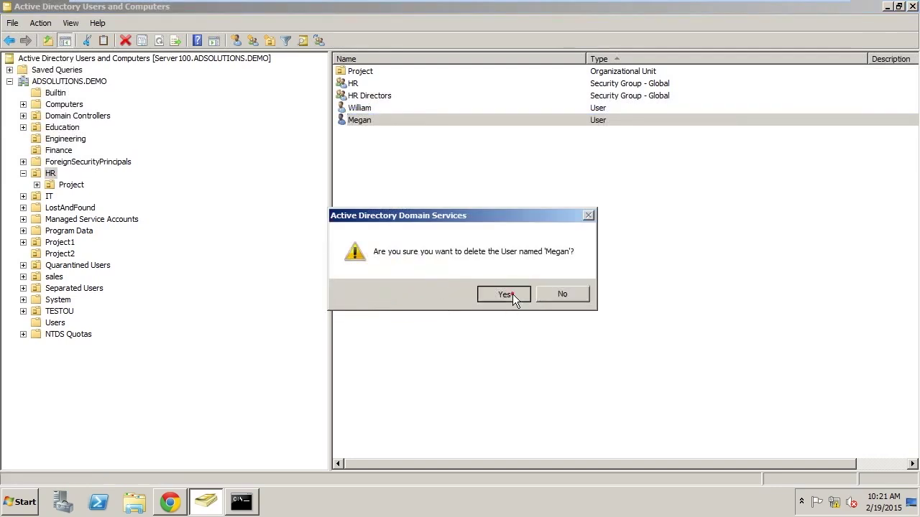
left_click(510, 295)
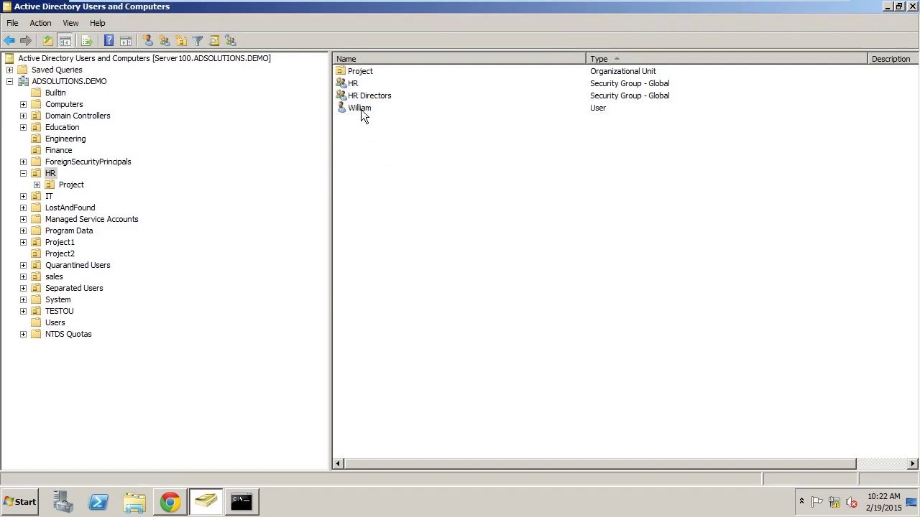
Step: Sign in to RecoveryManager Plus in Chrome and go to the Recovery section
left_click(176, 501)
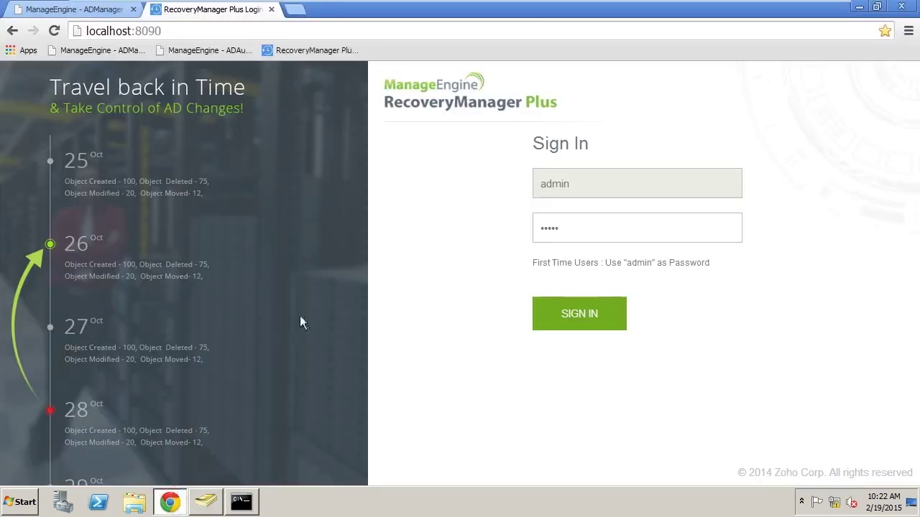
left_click(587, 317)
left_click(588, 317)
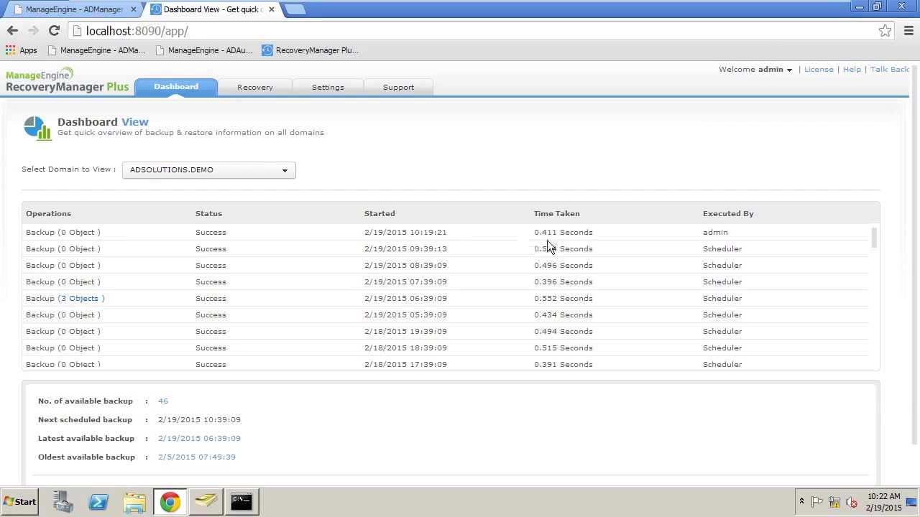
left_click(255, 92)
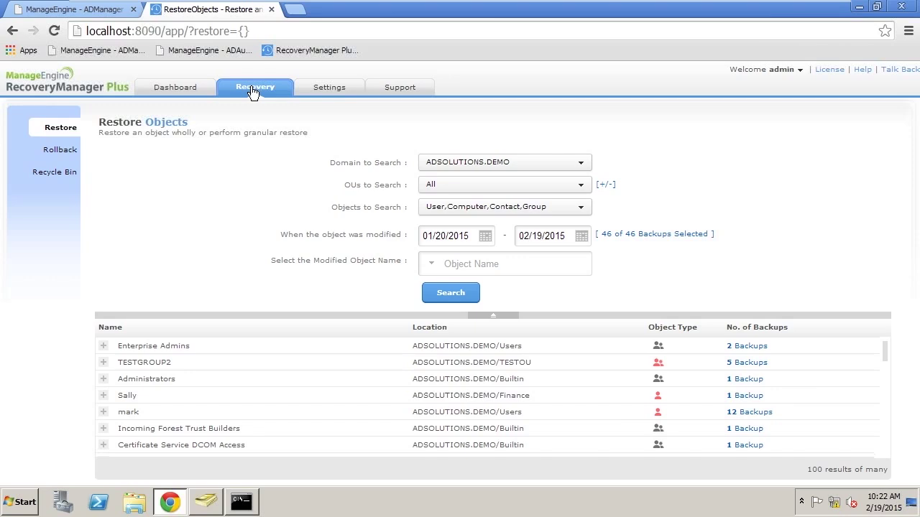
Step: Create a new ADSOLUTIONS.DEMO rollback to the 2/19/2015 06:39 backup point
left_click(68, 152)
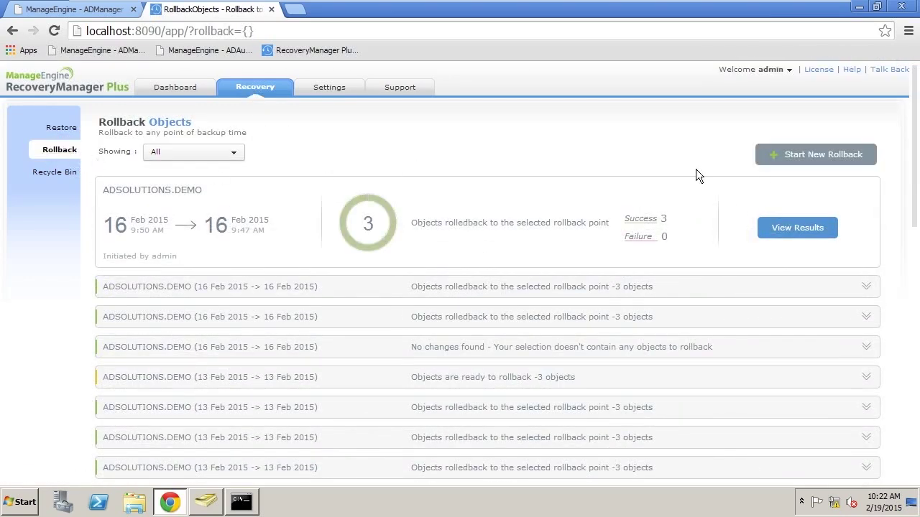
left_click(817, 156)
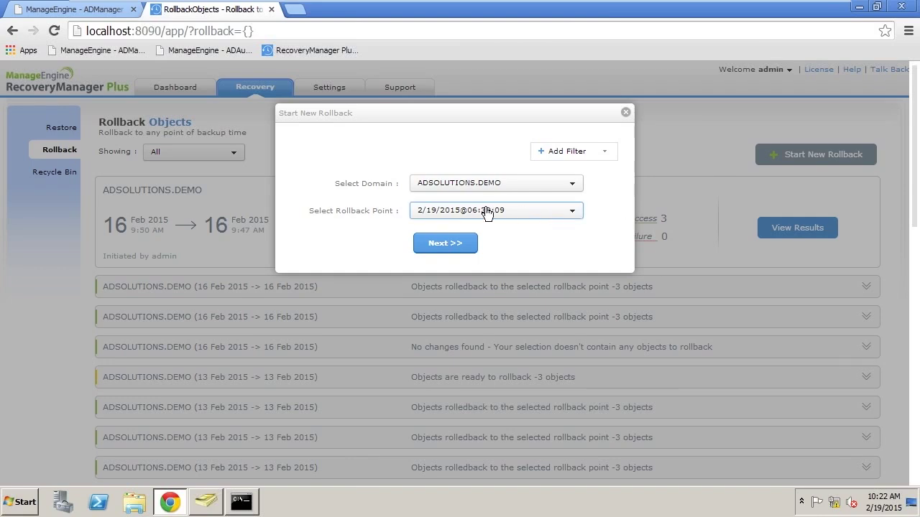
left_click(439, 245)
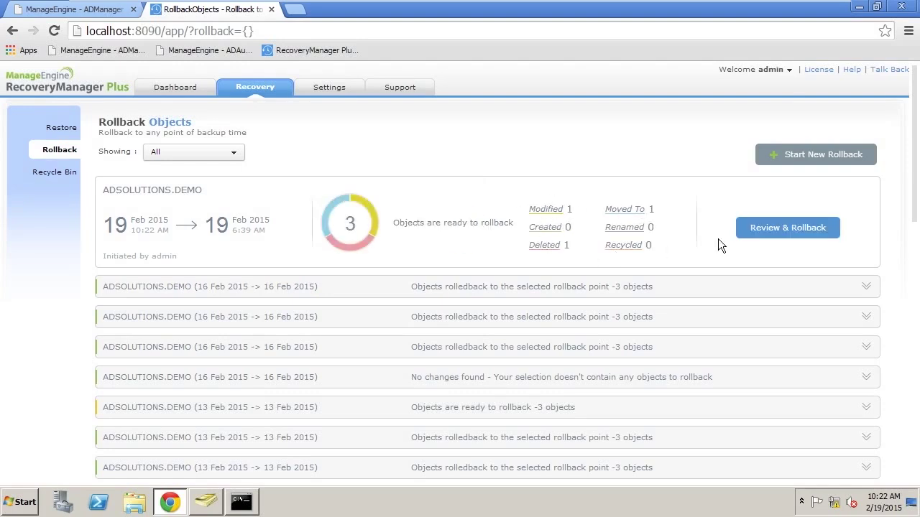
Step: Roll back William and JoAnn with Megan unchecked, then return to Active Directory Users and Computers
left_click(764, 232)
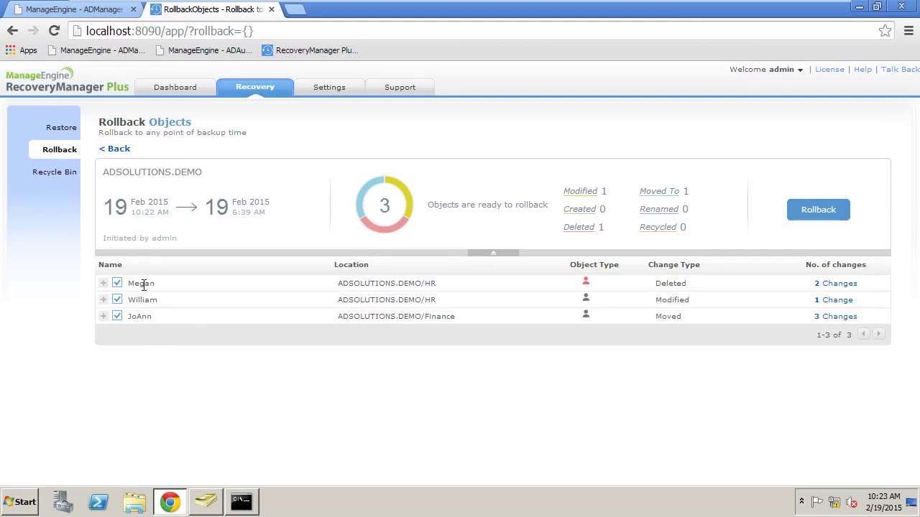
left_click(117, 283)
left_click(819, 211)
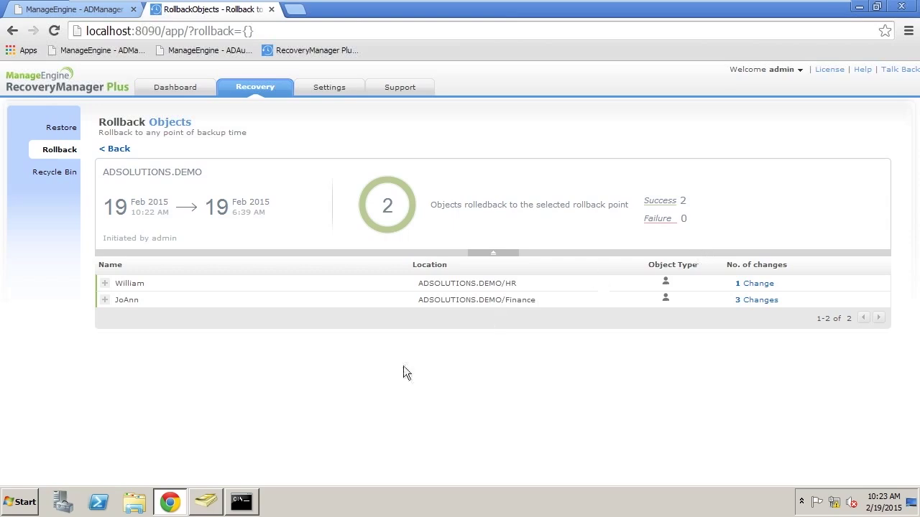
left_click(205, 502)
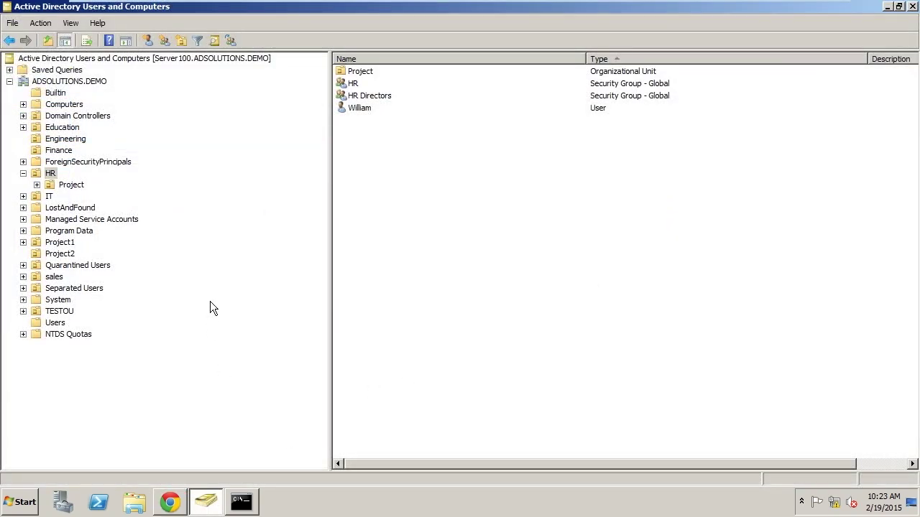
Step: Refresh the HR unit and review William's Organization details without changes
right_click(52, 173)
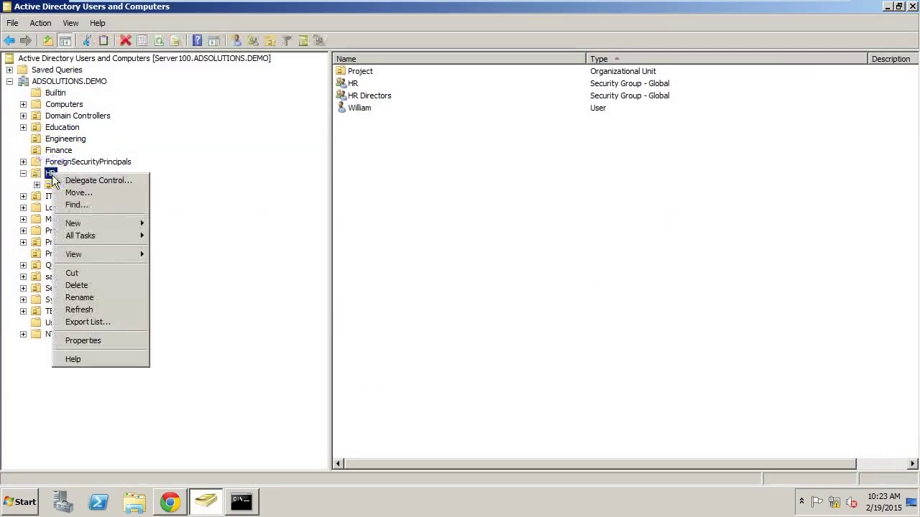
left_click(89, 310)
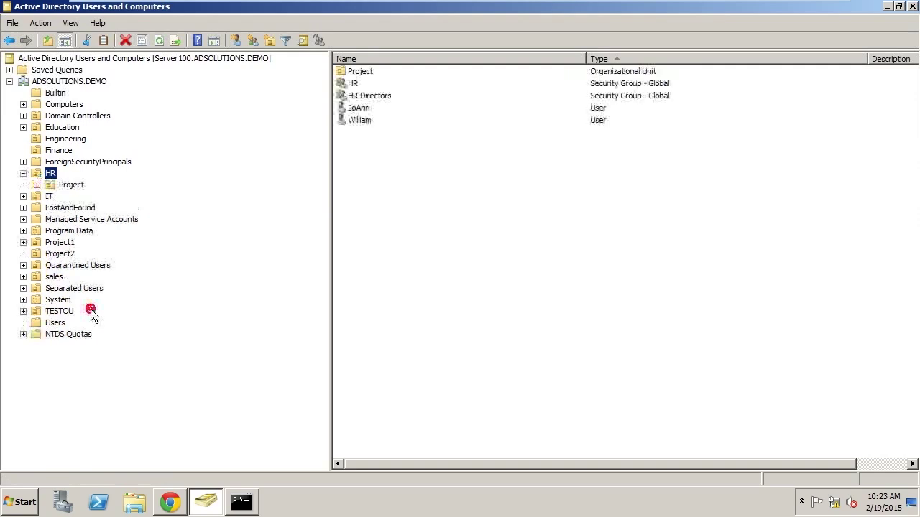
left_click(363, 124)
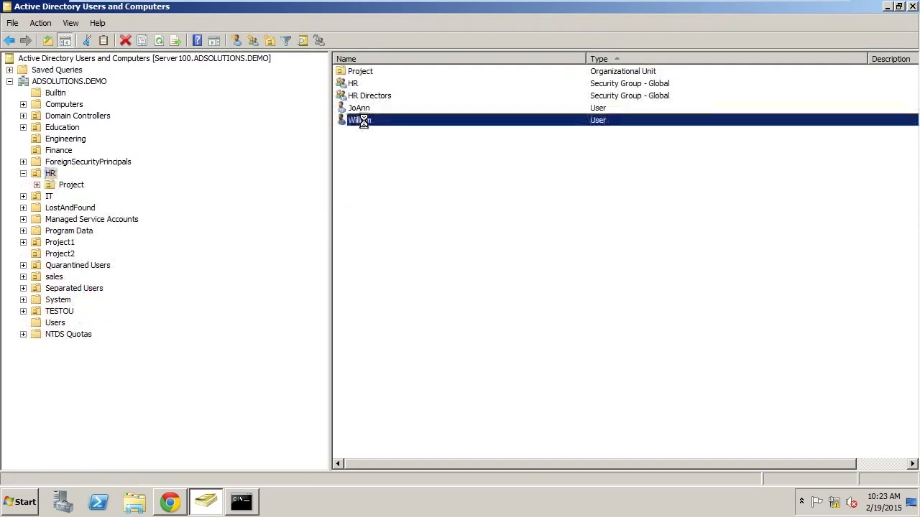
double_click(363, 120)
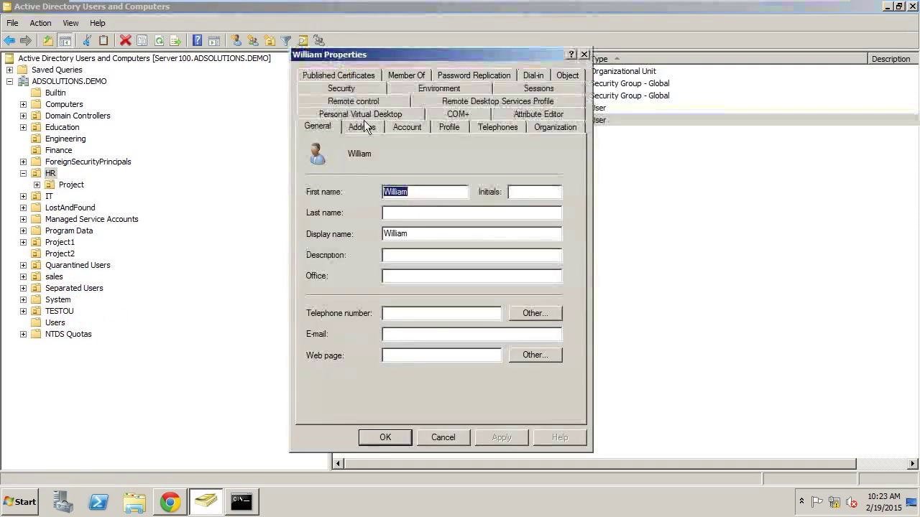
left_click(550, 127)
left_click(445, 436)
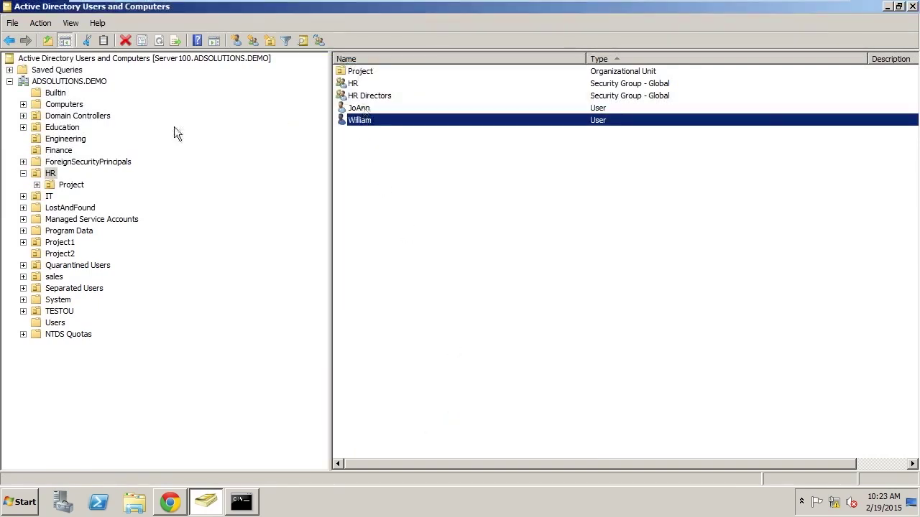
Step: Confirm JoAnn's Department reads Human Resources, closing her properties unchanged
double_click(360, 107)
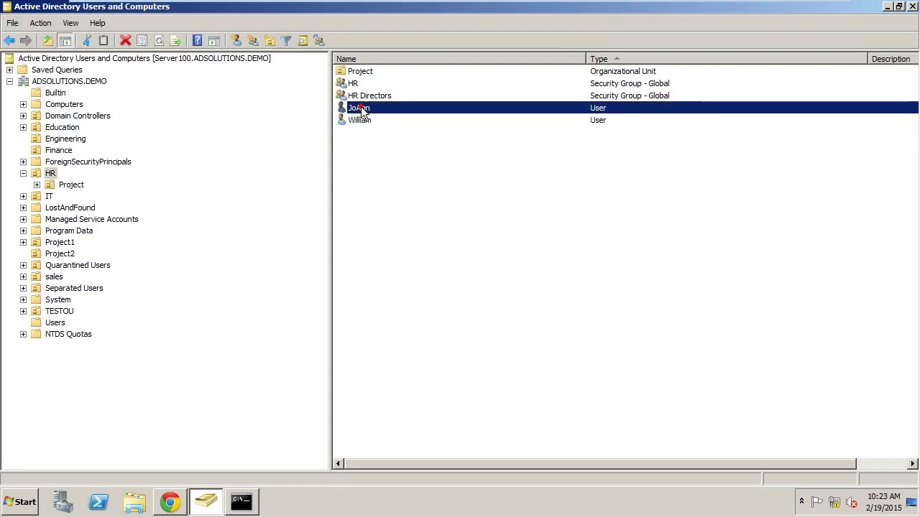
left_click(557, 127)
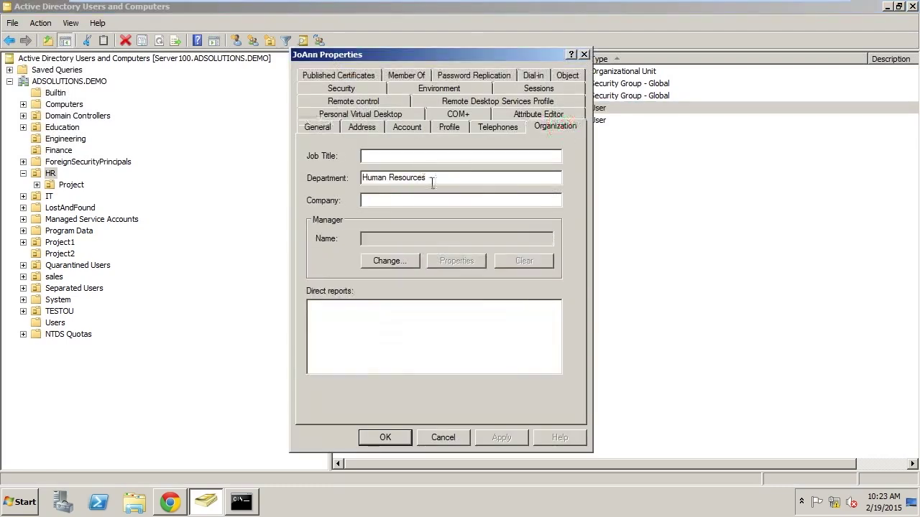
left_click(450, 439)
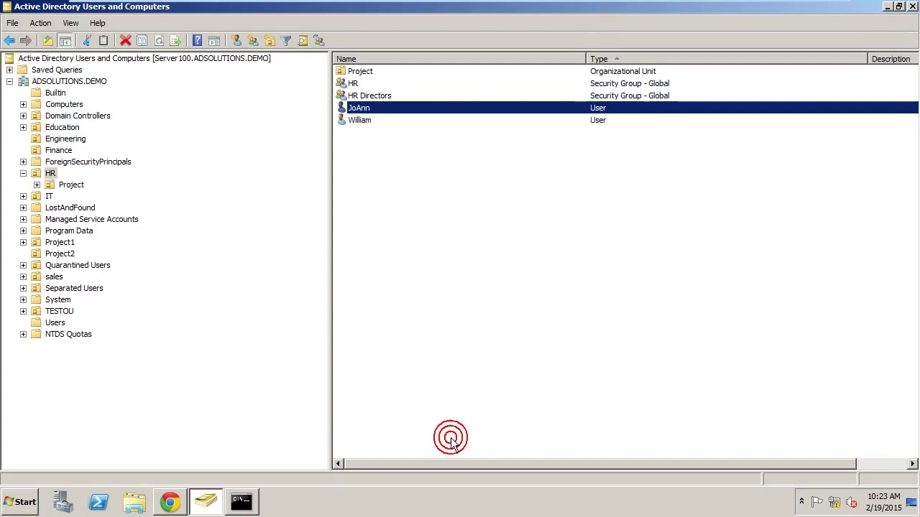